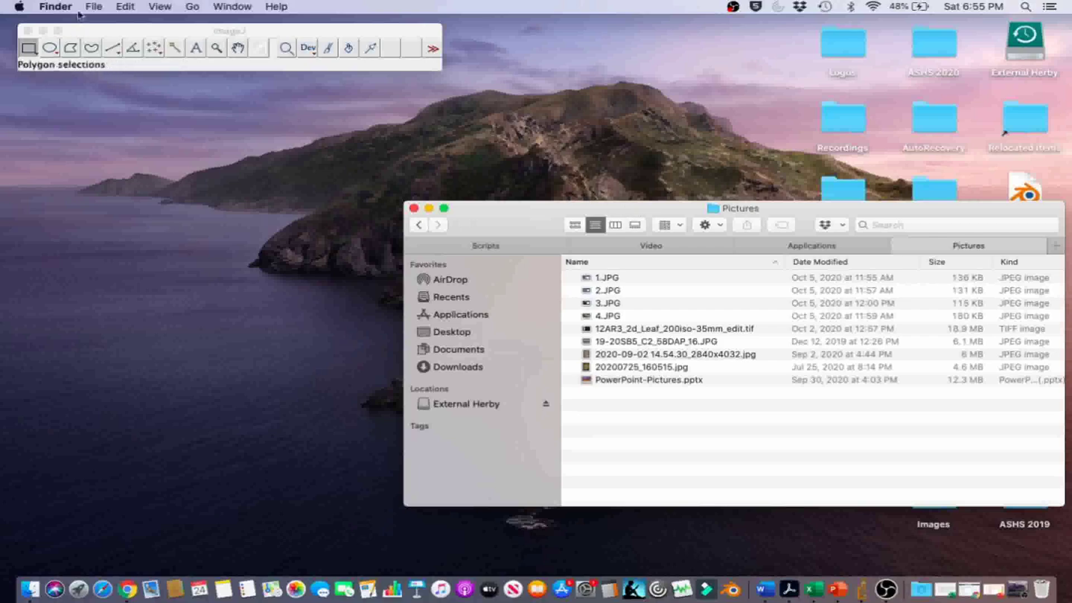
# Open the seed-tray photo 2020-09-02 14.54.30_2840x4032.jpg from Pictures in ImageJ.
pyautogui.click(78, 32)
pyautogui.click(101, 7)
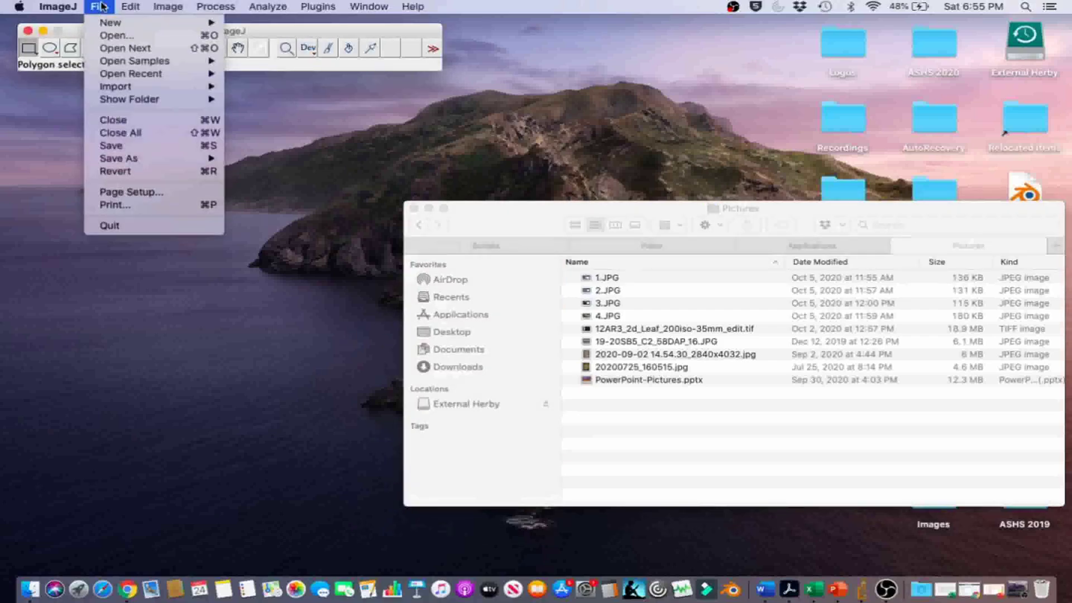
pyautogui.click(110, 38)
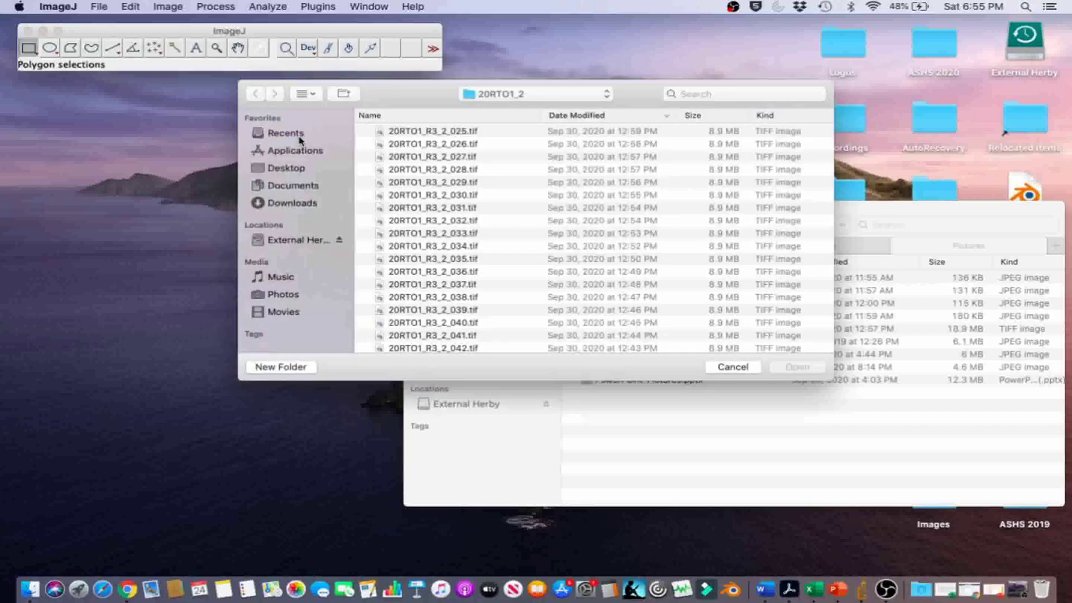
pyautogui.click(402, 209)
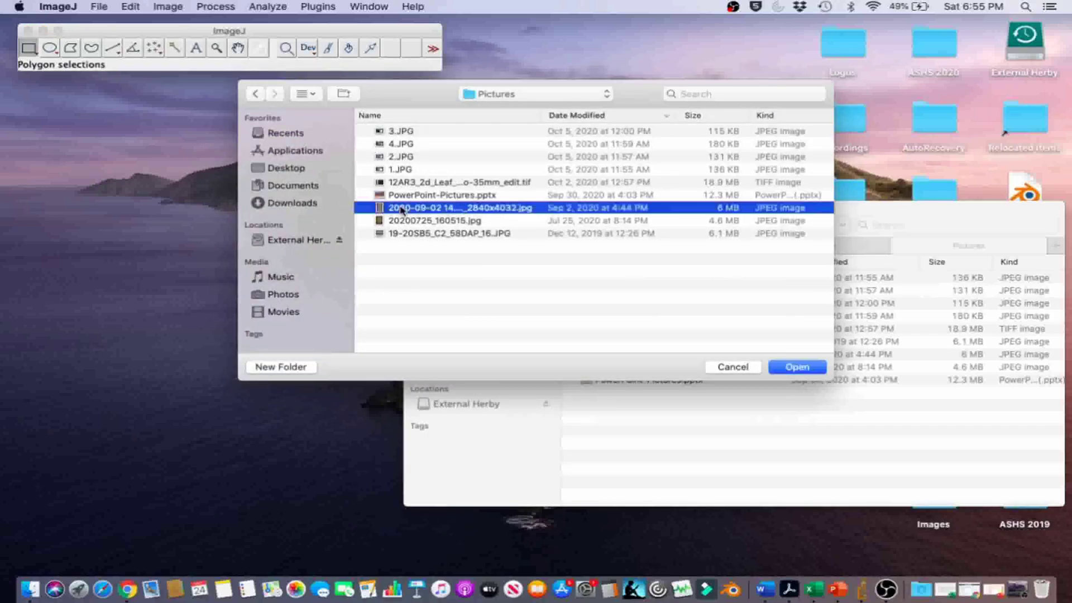
pyautogui.doubleClick(401, 209)
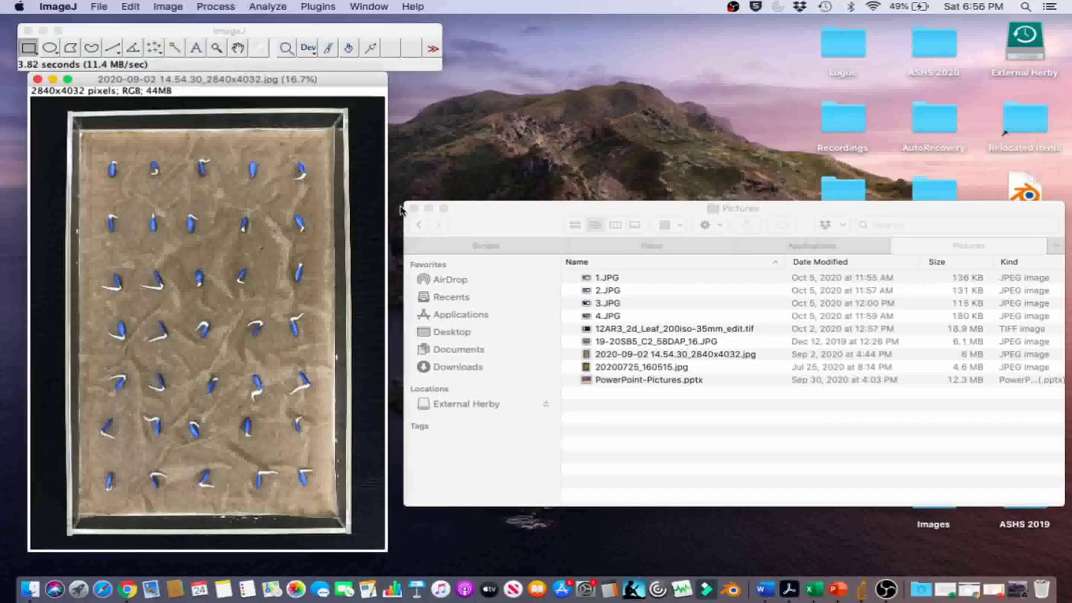
pyautogui.click(690, 434)
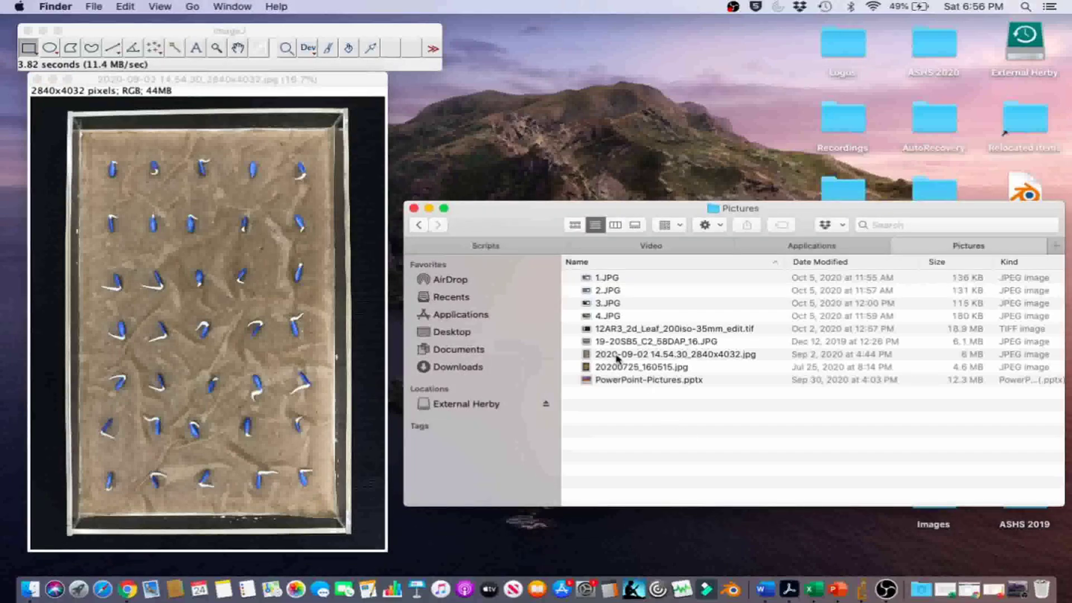
# Drag the same JPG onto ImageJ to open the copy 2020-09-02 14.54.30_2840x4032-1.jpg.
pyautogui.moveTo(617, 358); pyautogui.dragTo(264, 64)
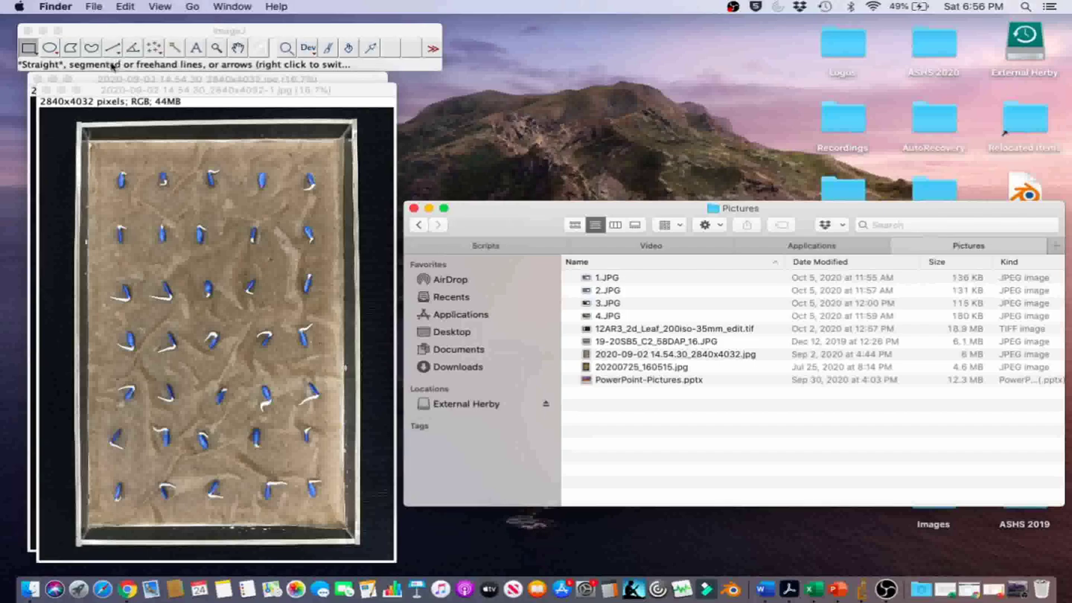
# Crop the -1 copy to a rectangle inside the tray edges, leaving 1758x2994 pixels.
pyautogui.click(92, 34)
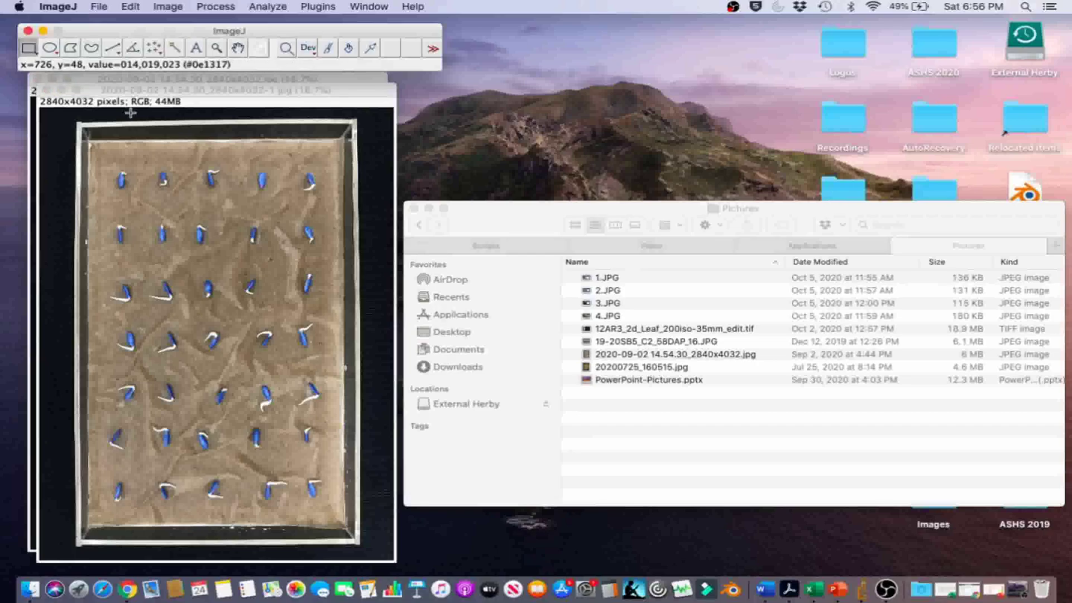
pyautogui.click(108, 166)
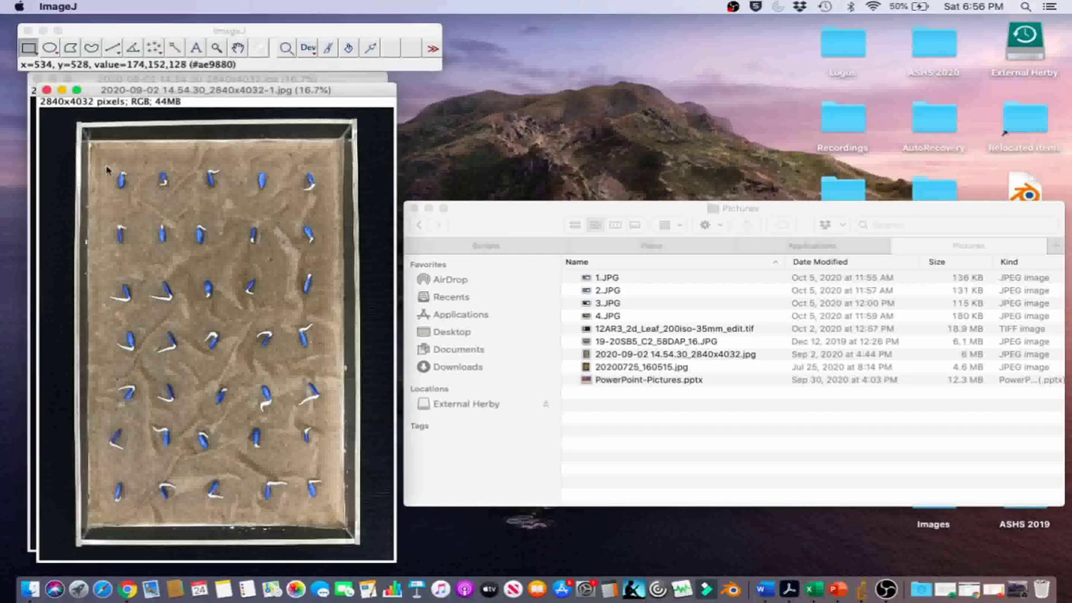
pyautogui.moveTo(108, 167); pyautogui.dragTo(326, 506)
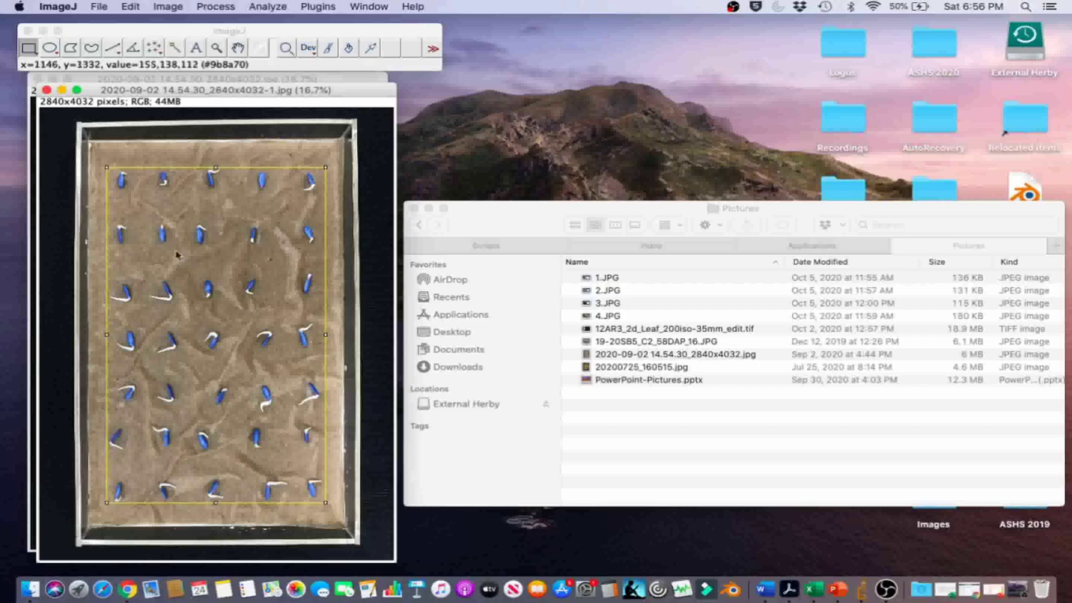
pyautogui.click(177, 7)
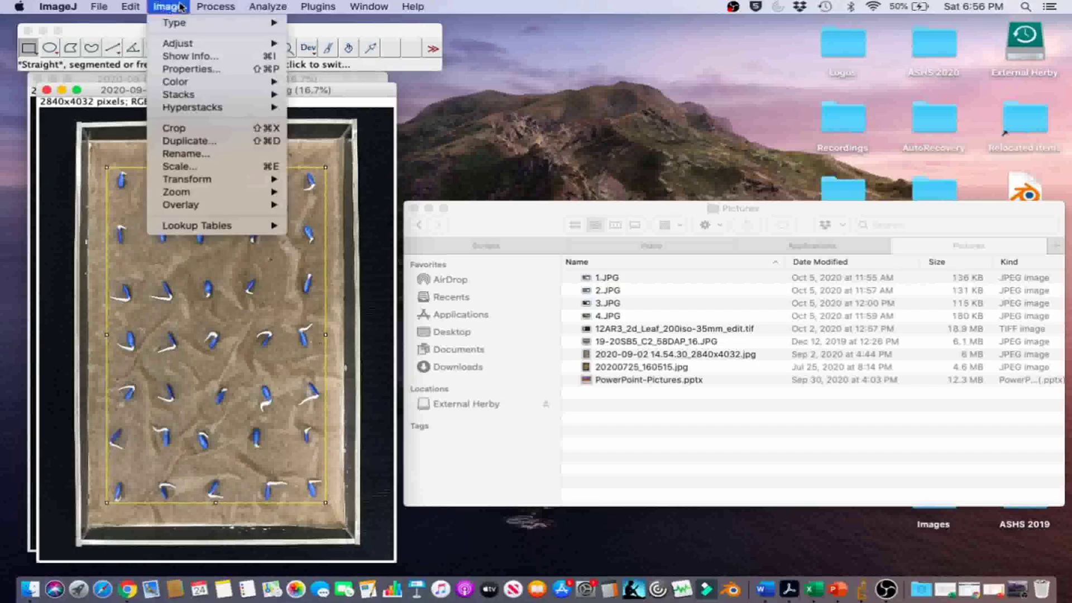
pyautogui.click(195, 130)
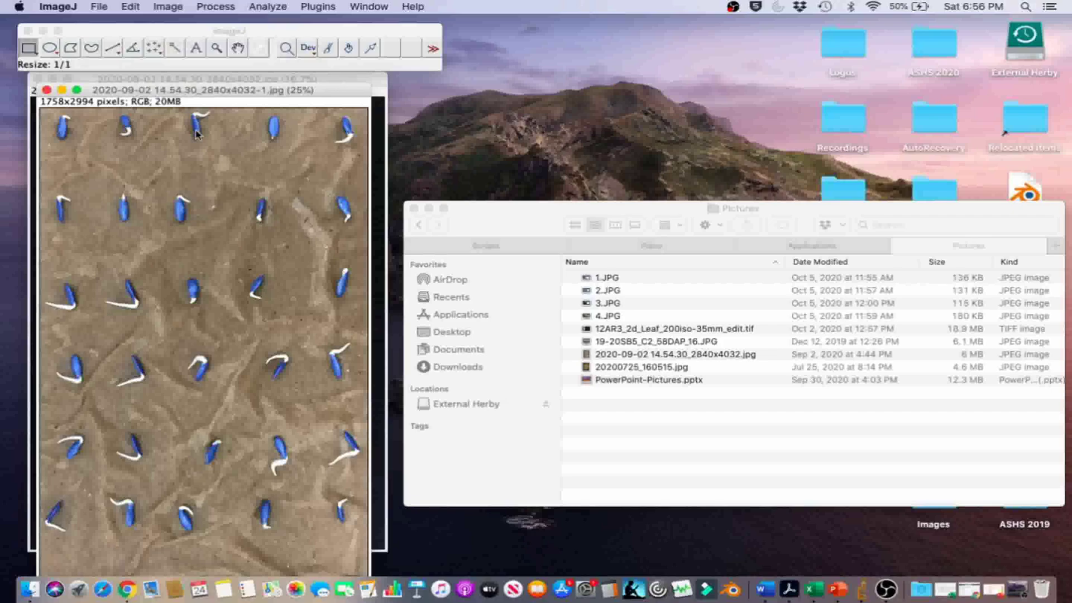
# Set the HSB color threshold to saturation 0–25 and brightness 220–255.
pyautogui.click(156, 5)
pyautogui.moveTo(177, 44)
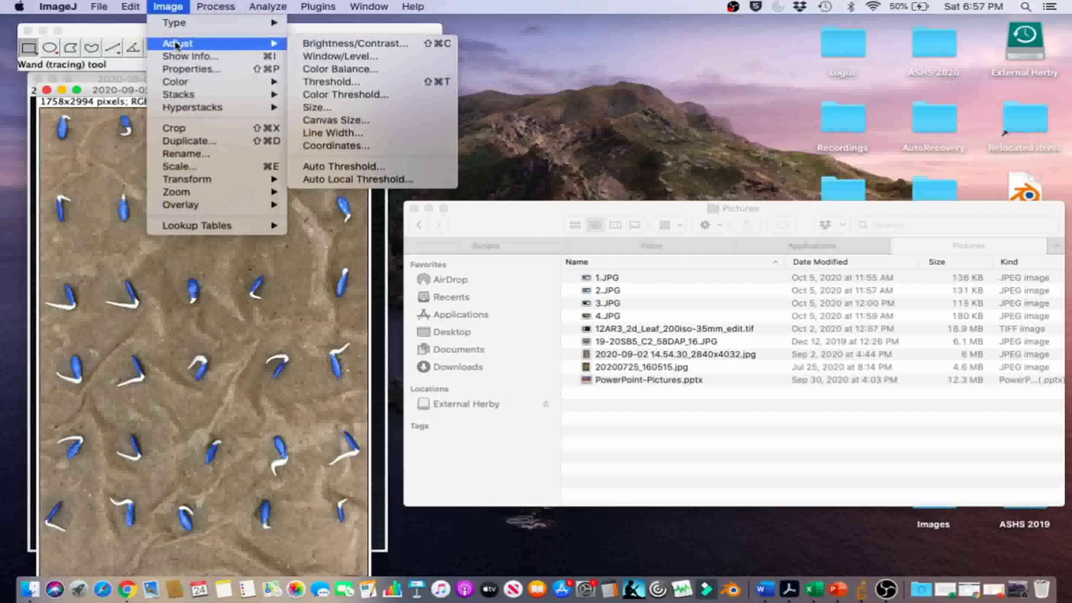
pyautogui.click(344, 95)
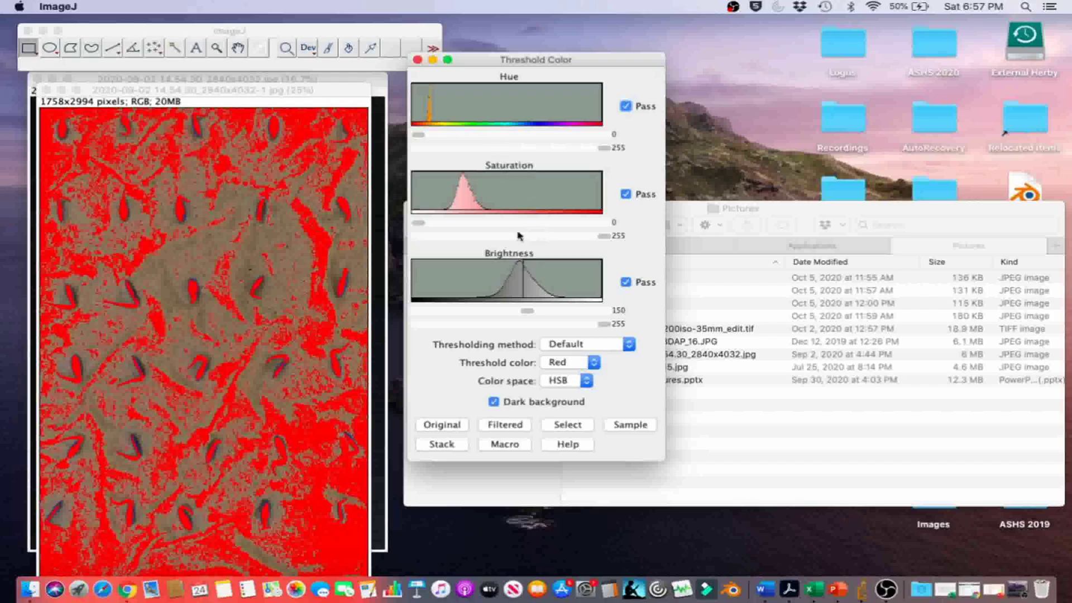
pyautogui.moveTo(603, 236); pyautogui.dragTo(439, 241)
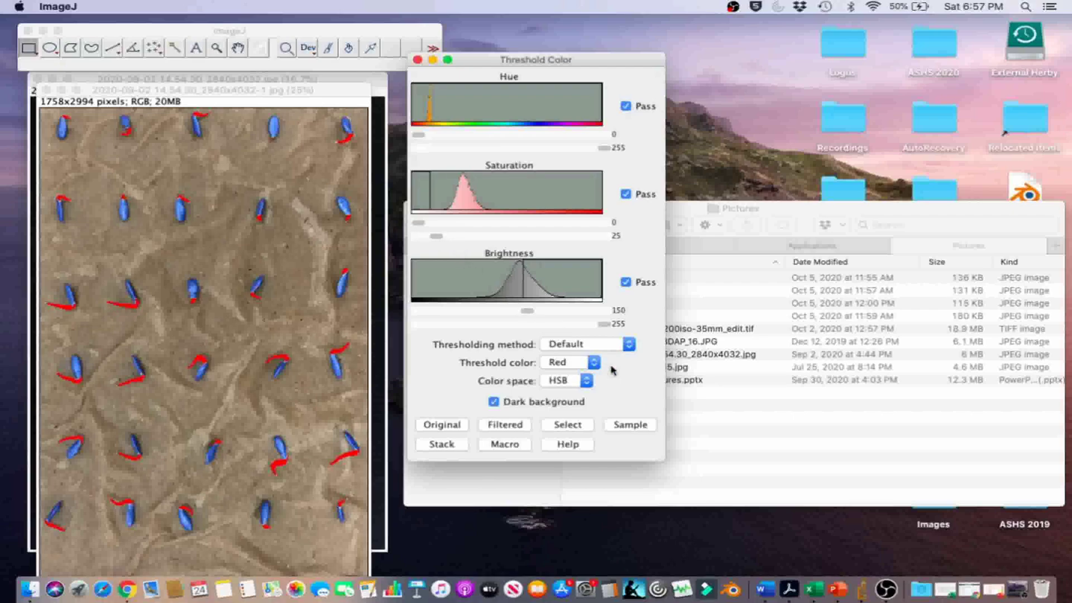
pyautogui.moveTo(586, 313); pyautogui.dragTo(597, 315)
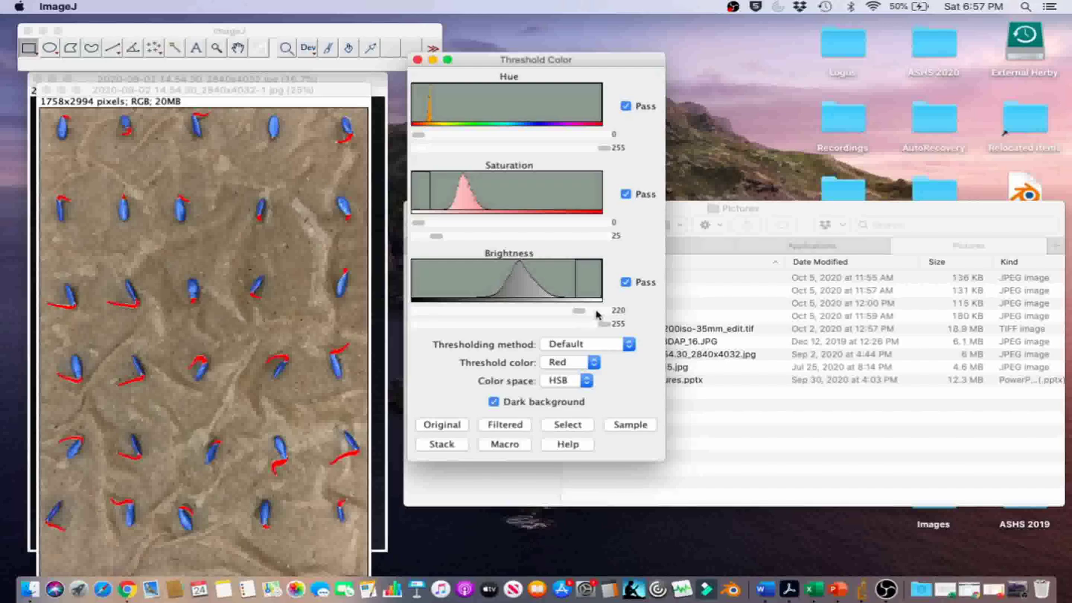
# Select the thresholded pixels and convert the cropped copy to an 8-bit binary image.
pyautogui.click(561, 427)
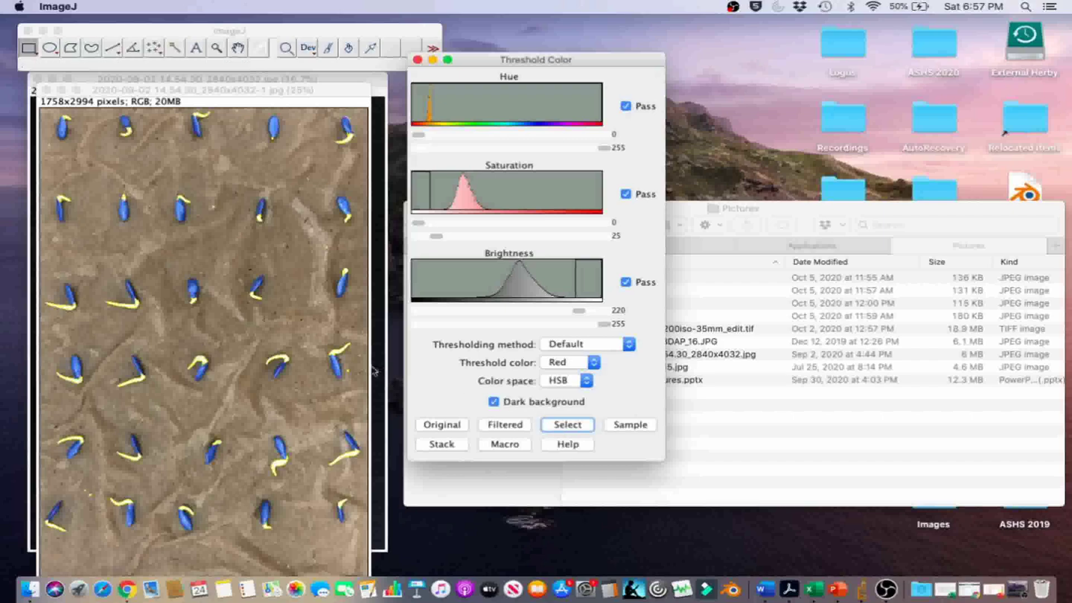
pyautogui.click(206, 30)
pyautogui.click(220, 6)
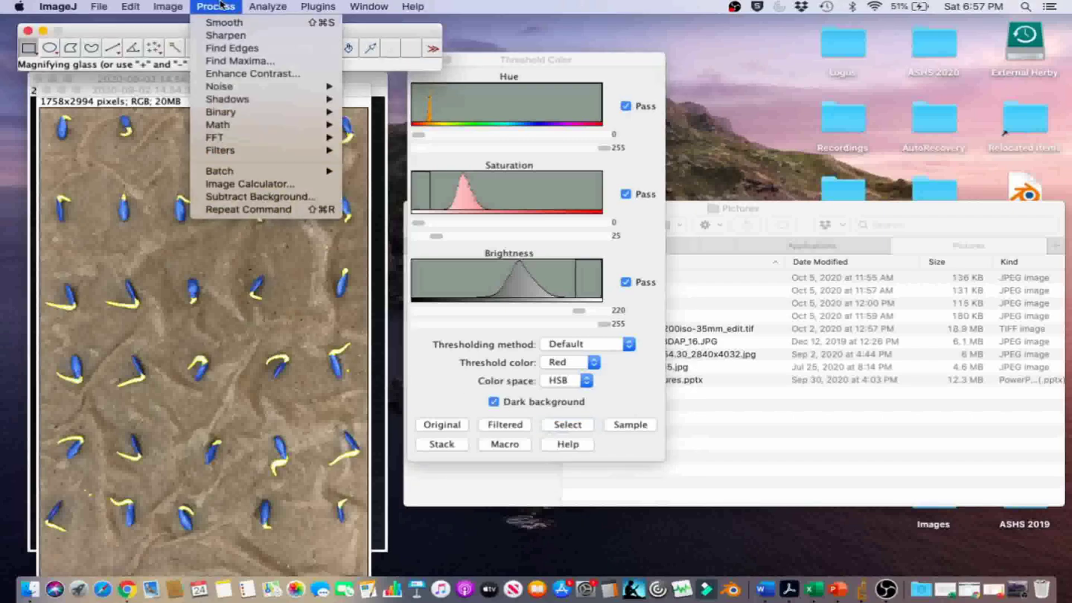
pyautogui.moveTo(229, 111)
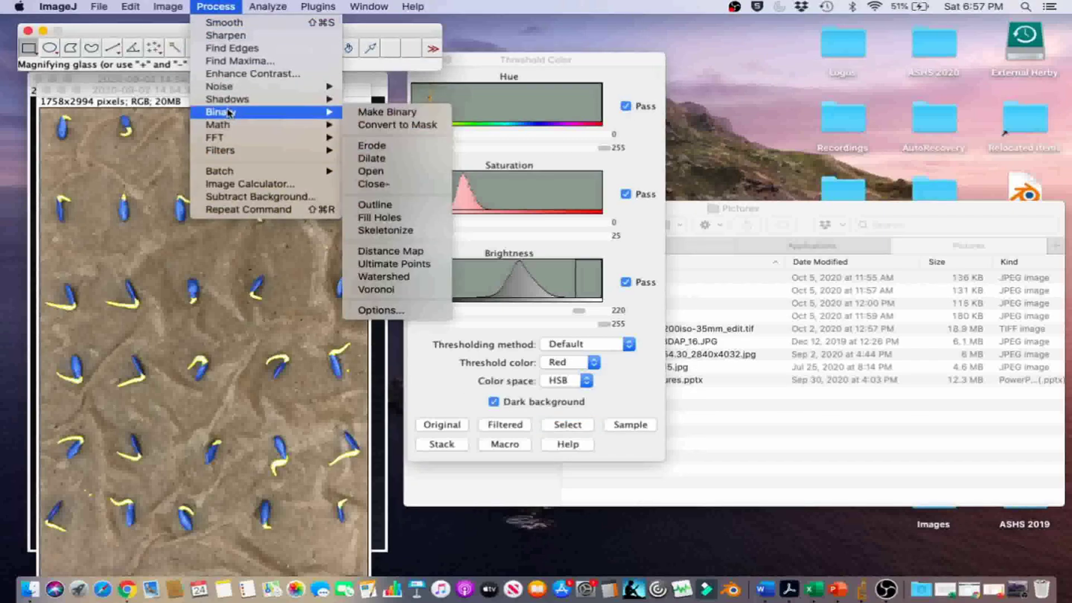
pyautogui.click(372, 114)
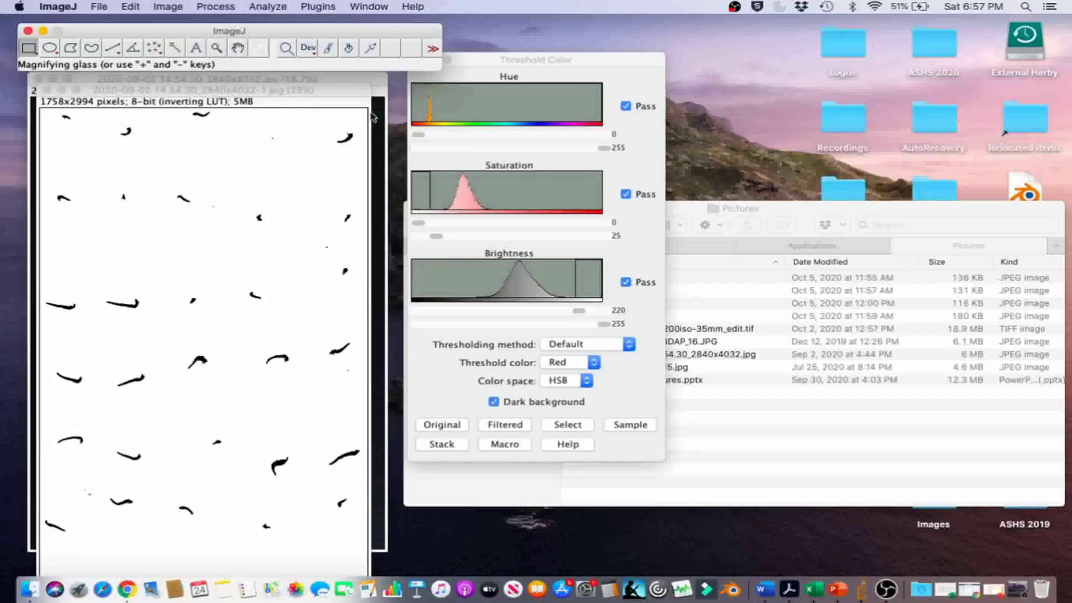
pyautogui.click(329, 48)
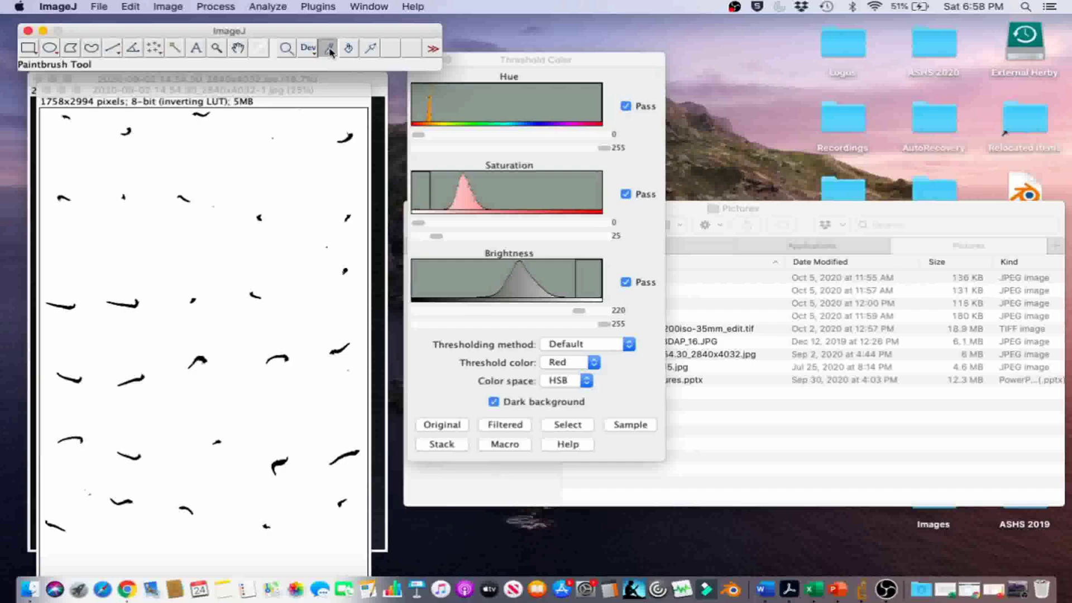
# Move the original photo aside and set the paintbrush to white with width 100.
pyautogui.click(258, 79)
pyautogui.moveTo(211, 83); pyautogui.dragTo(683, 72)
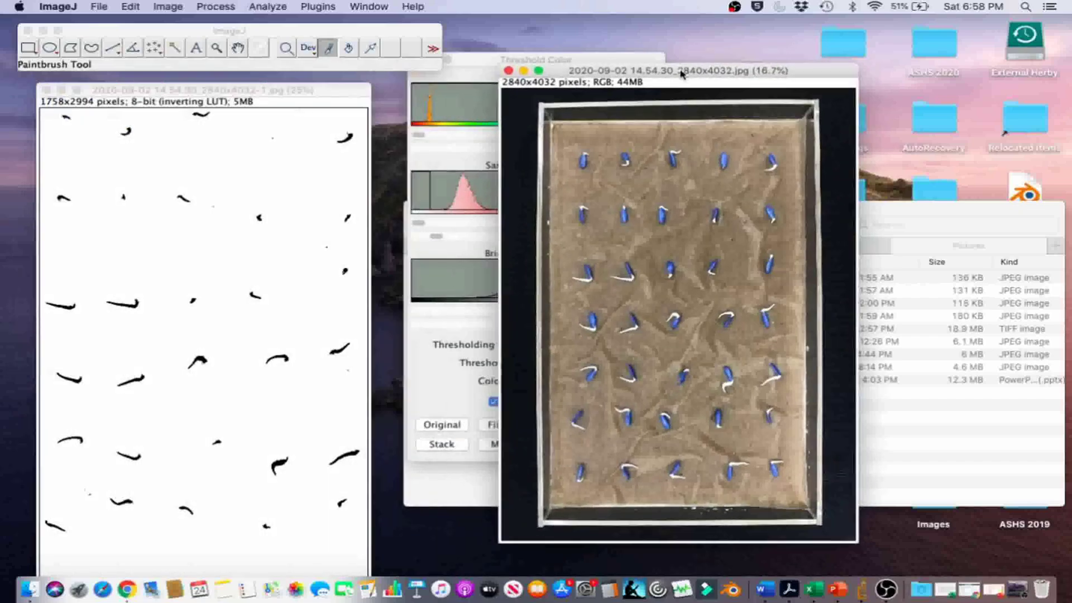
pyautogui.click(202, 91)
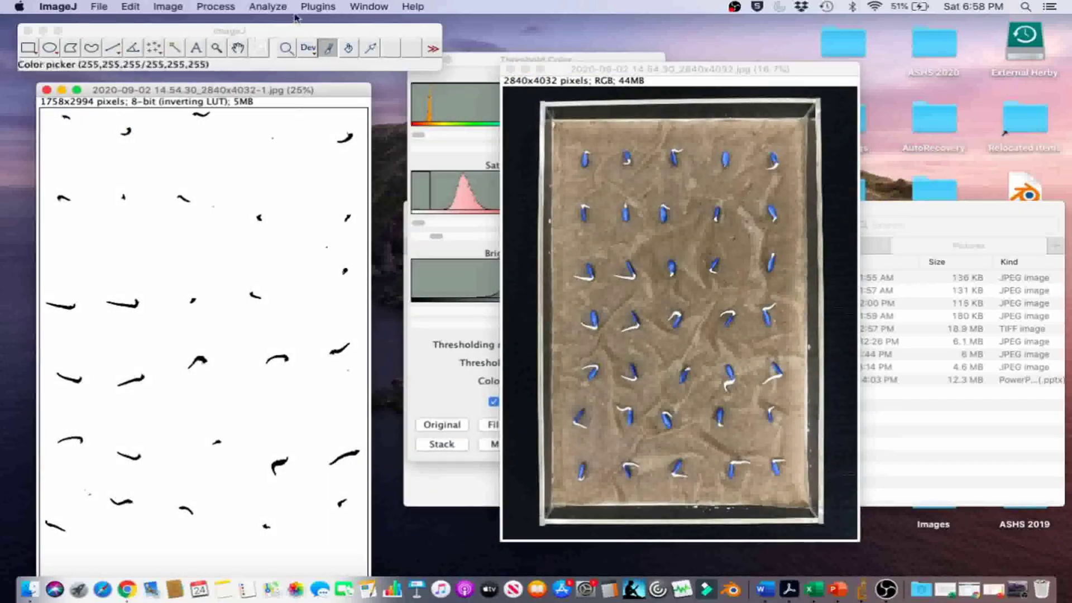
pyautogui.doubleClick(329, 49)
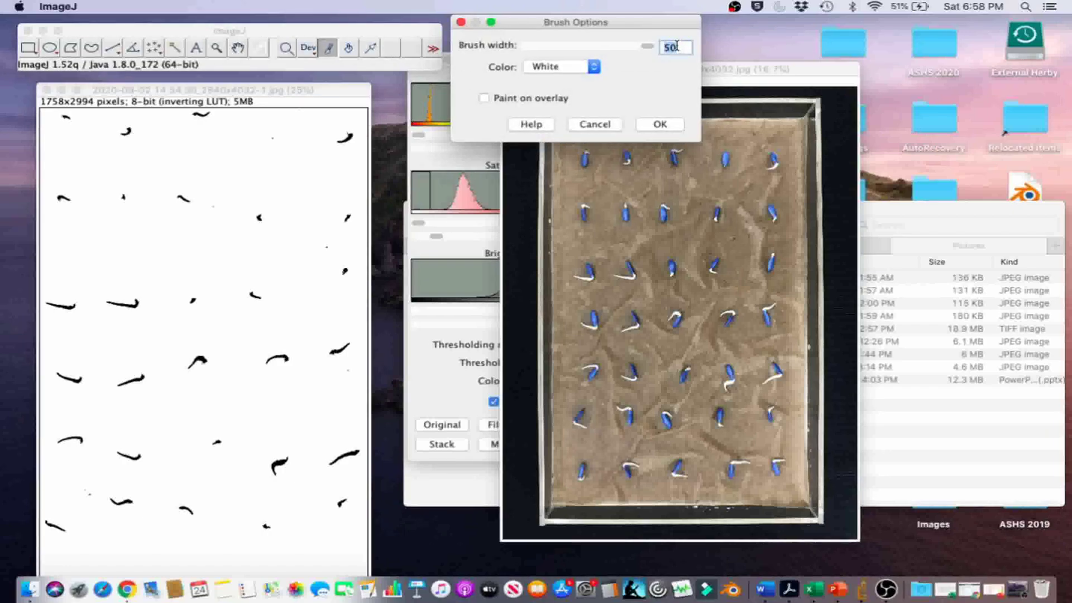
pyautogui.write('100')
pyautogui.click(673, 126)
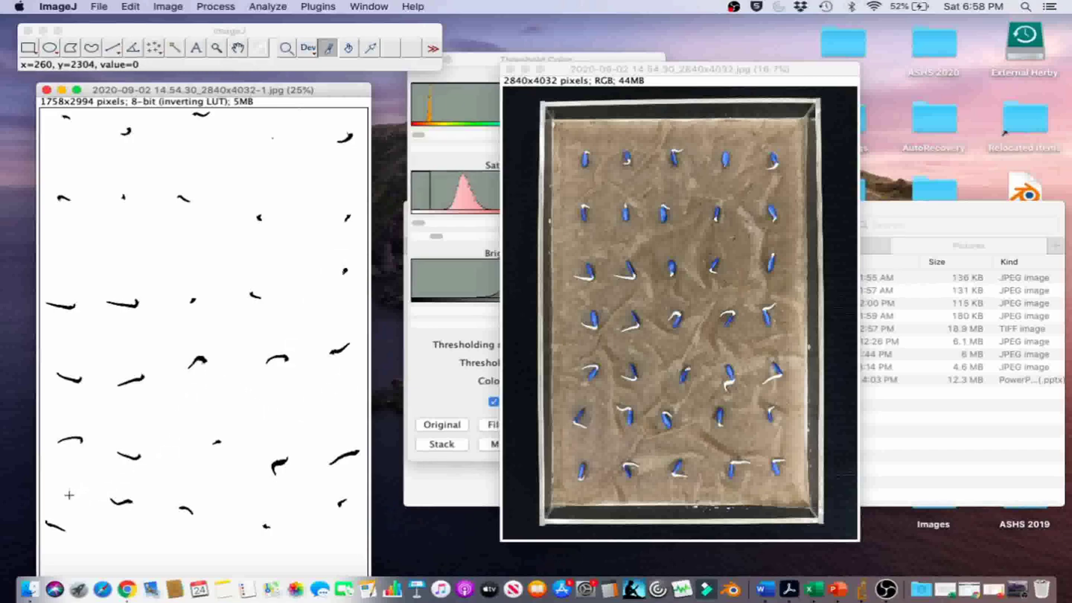
# Keep Area and Limit to threshold checked in Set Measurements, with the Rectangle tool active.
pyautogui.click(28, 50)
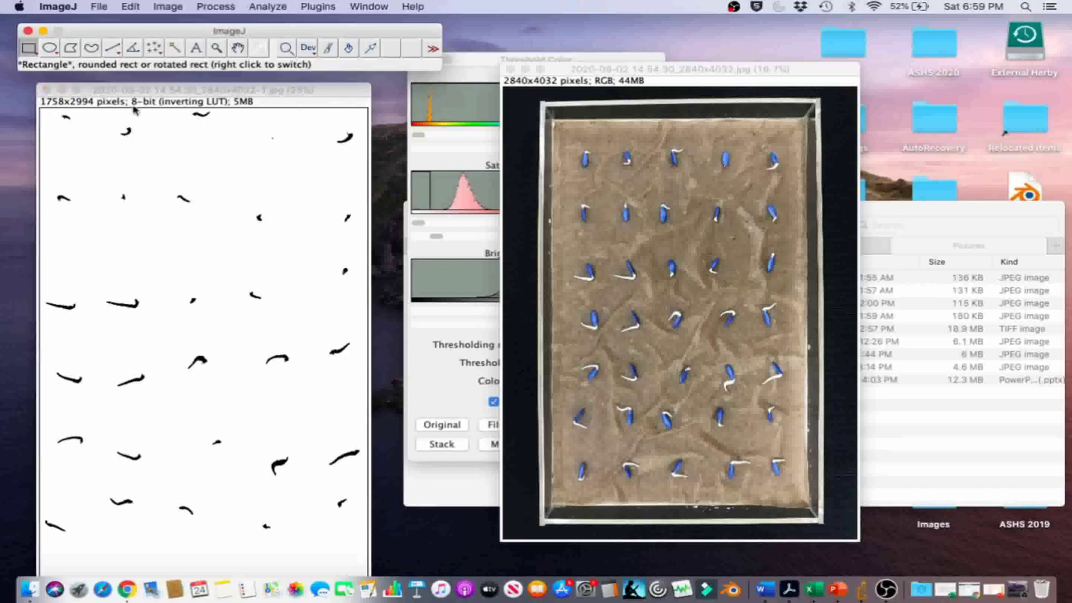
pyautogui.click(263, 5)
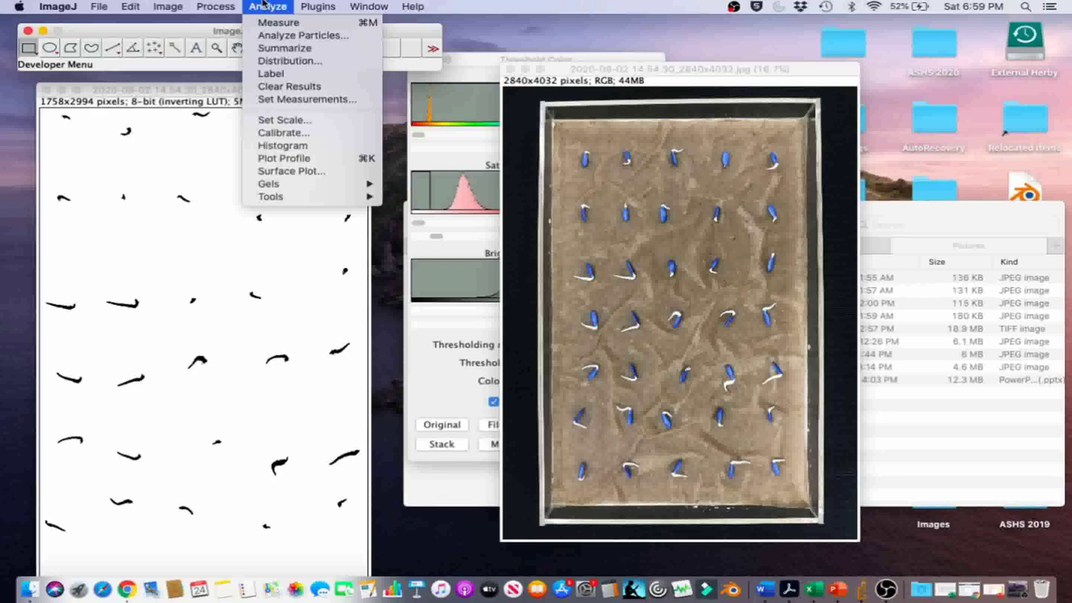
pyautogui.click(279, 99)
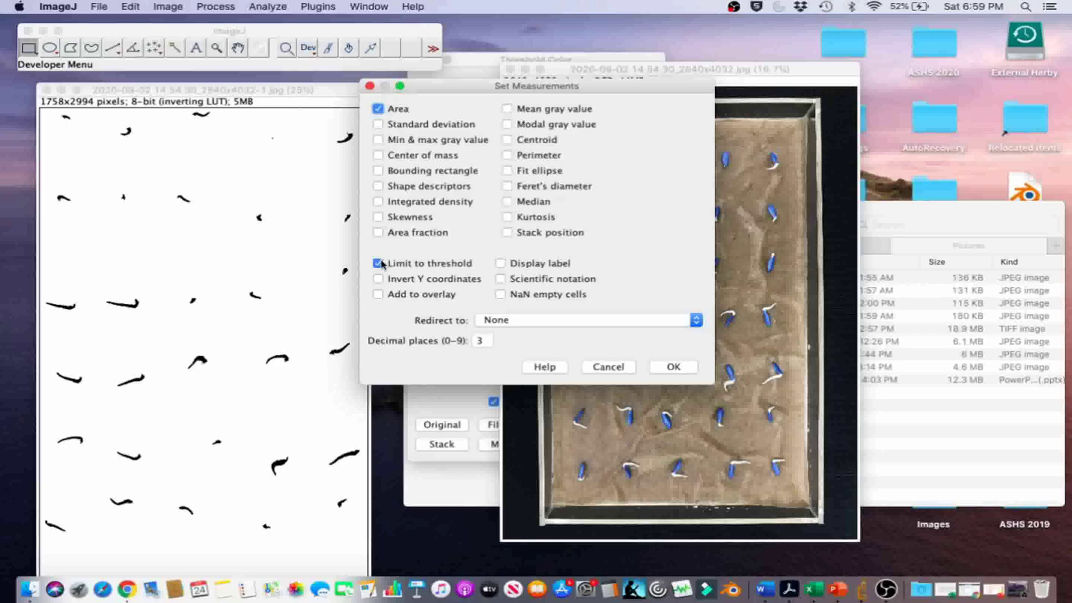
pyautogui.click(674, 367)
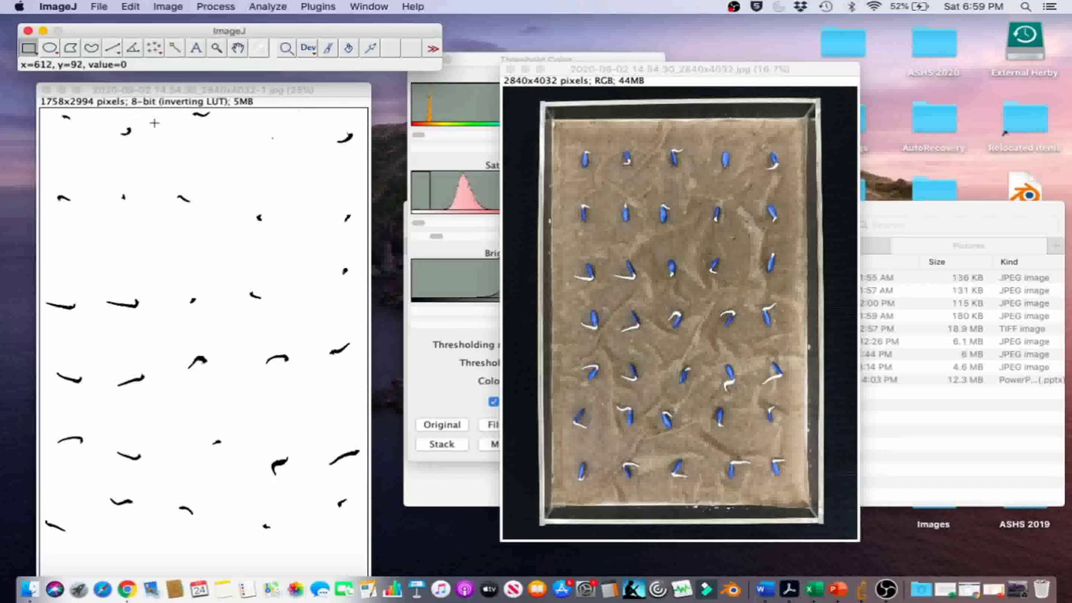
# Measure a small patch of the binary image twice, each giving Area 53, then deselect.
pyautogui.click(266, 134)
pyautogui.moveTo(267, 134); pyautogui.dragTo(279, 146)
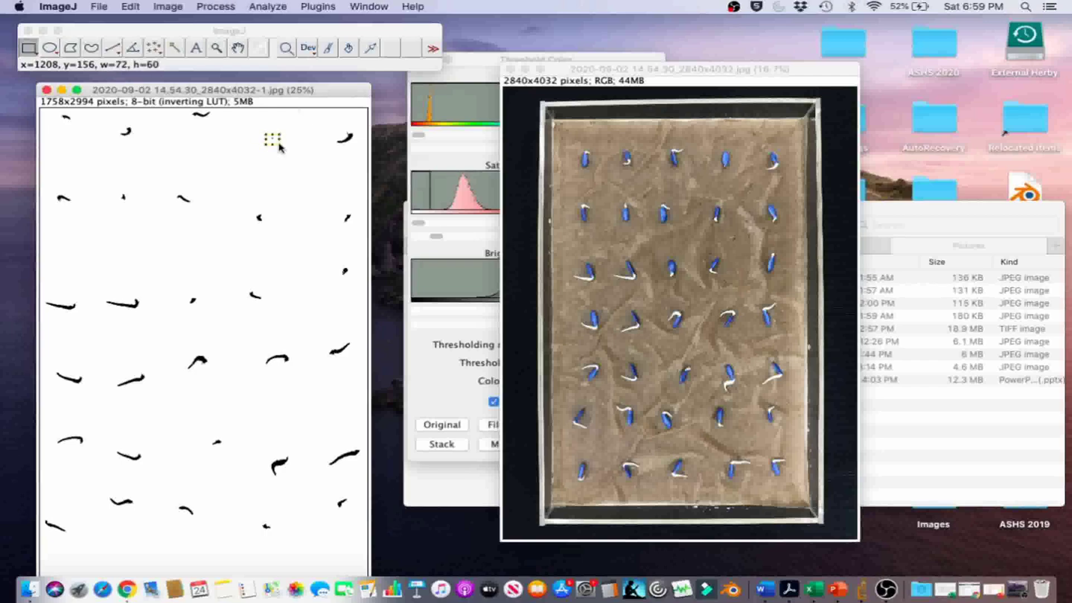
pyautogui.click(274, 5)
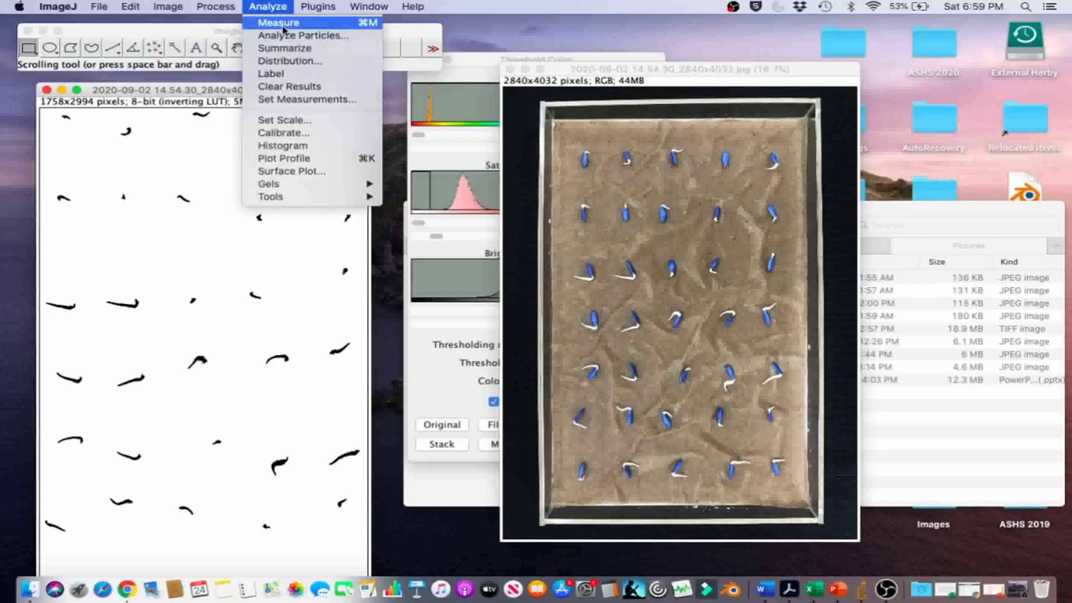
pyautogui.click(283, 25)
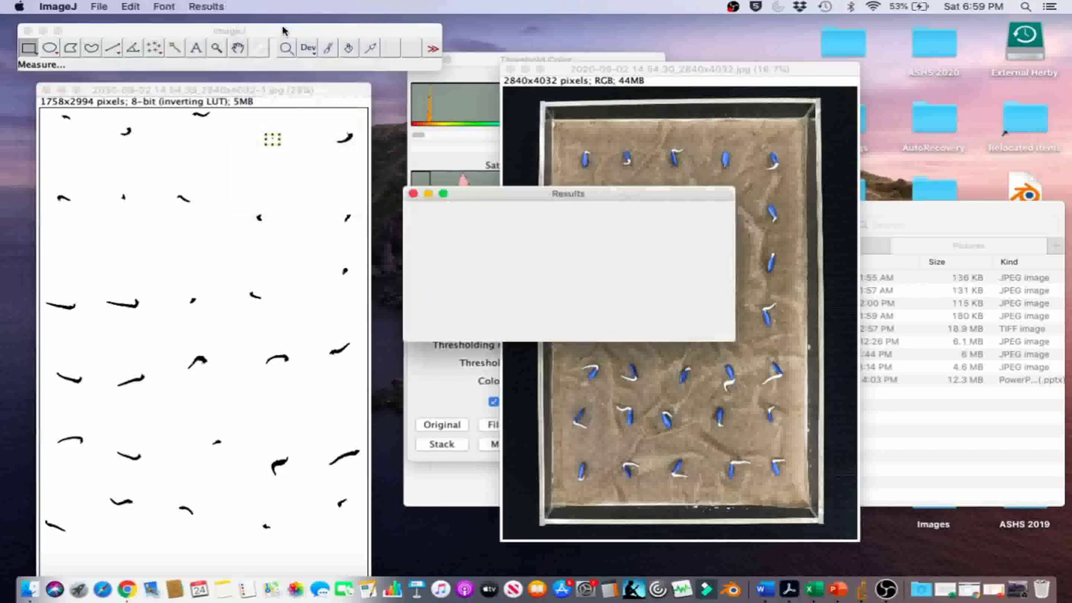
pyautogui.press('super+m')
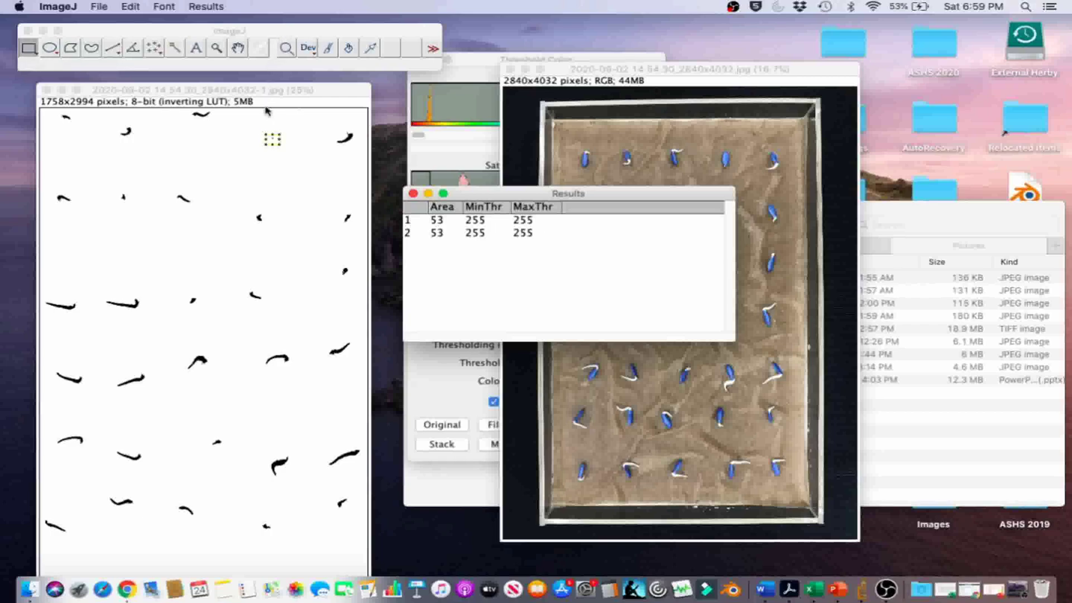
pyautogui.click(238, 93)
pyautogui.click(230, 162)
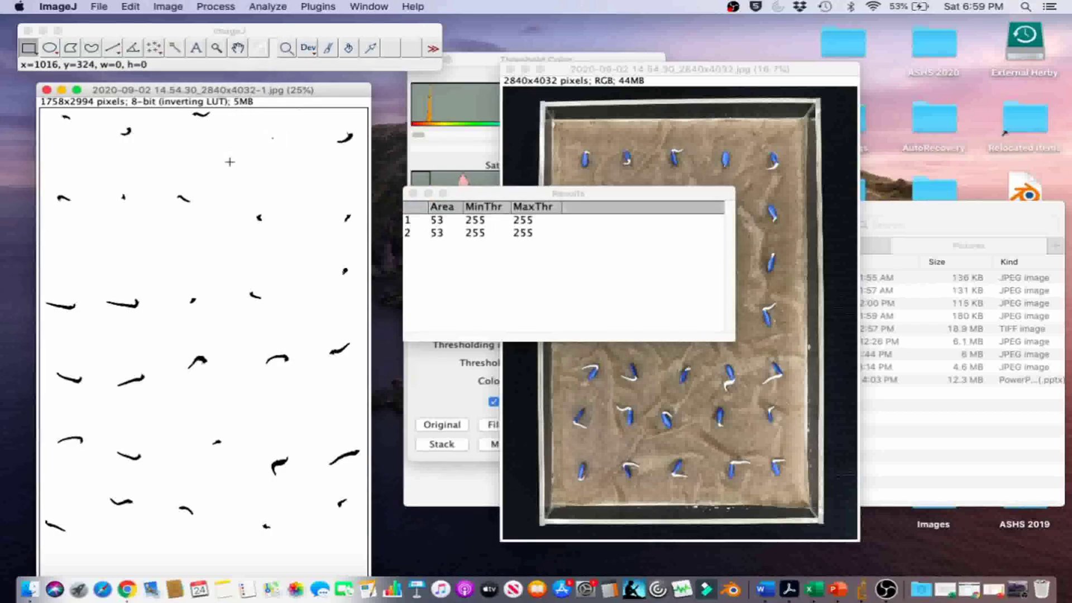
# Run Analyze Particles with size 53–Infinity and Show set to Outlines.
pyautogui.click(264, 7)
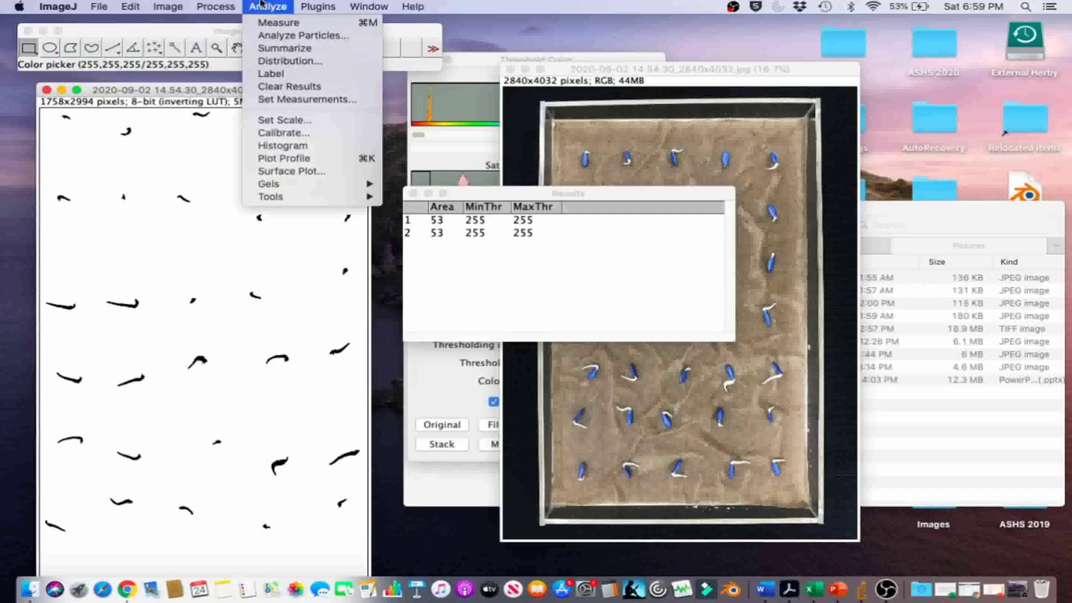
pyautogui.click(276, 36)
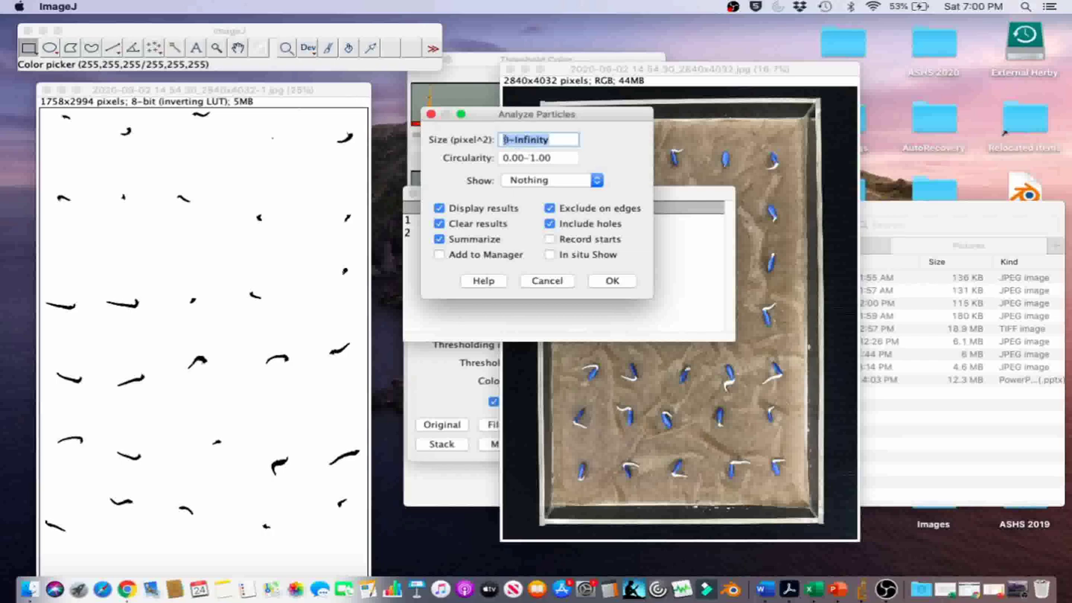
pyautogui.click(504, 139)
pyautogui.moveTo(495, 115); pyautogui.dragTo(500, 190)
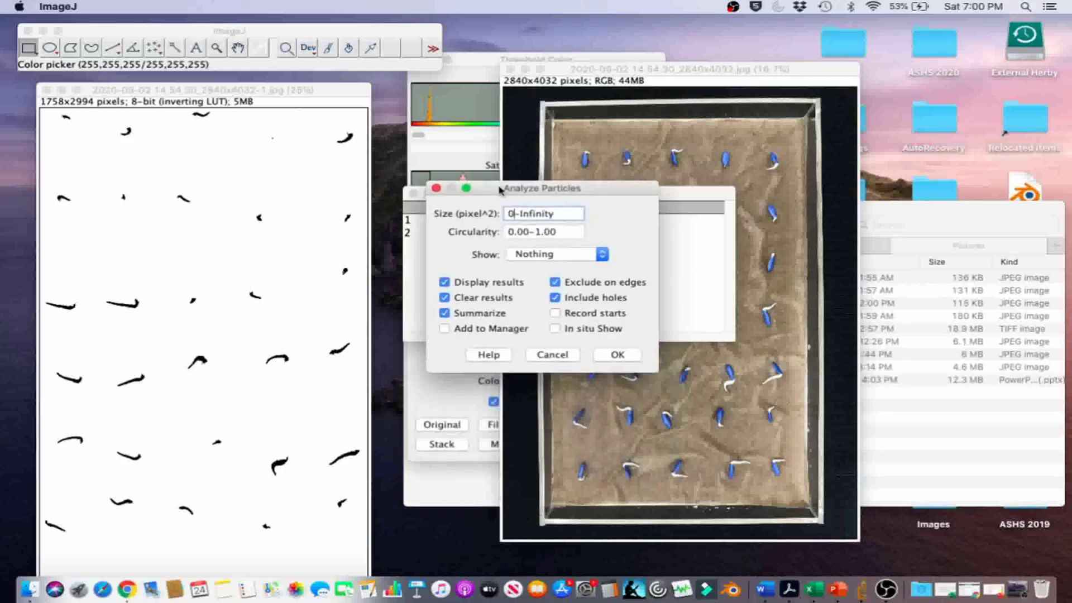
pyautogui.press('BackSpace')
pyautogui.write('53')
pyautogui.click(551, 256)
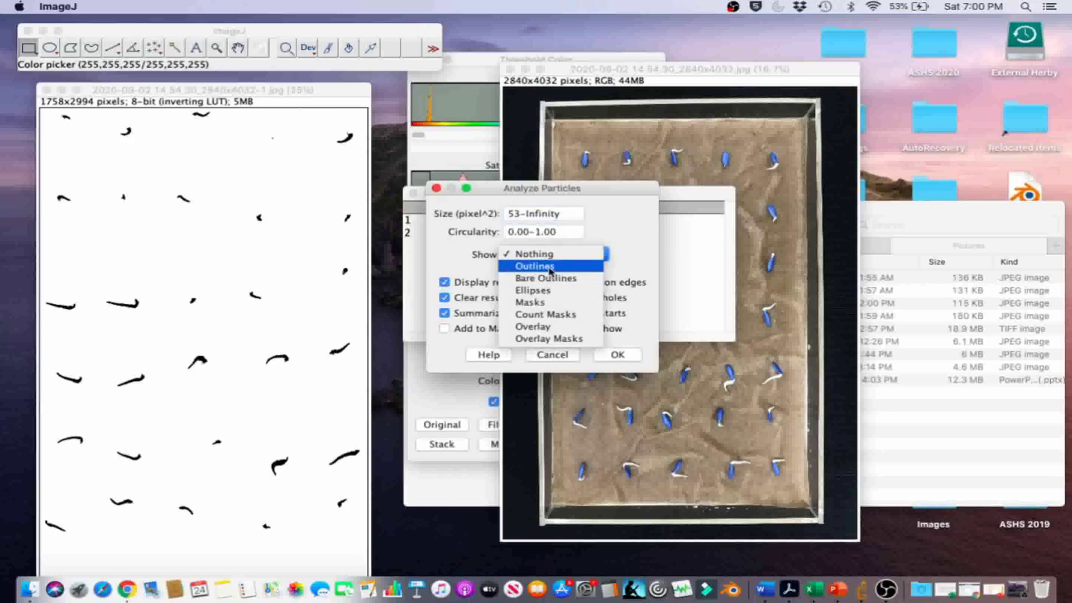
pyautogui.click(551, 268)
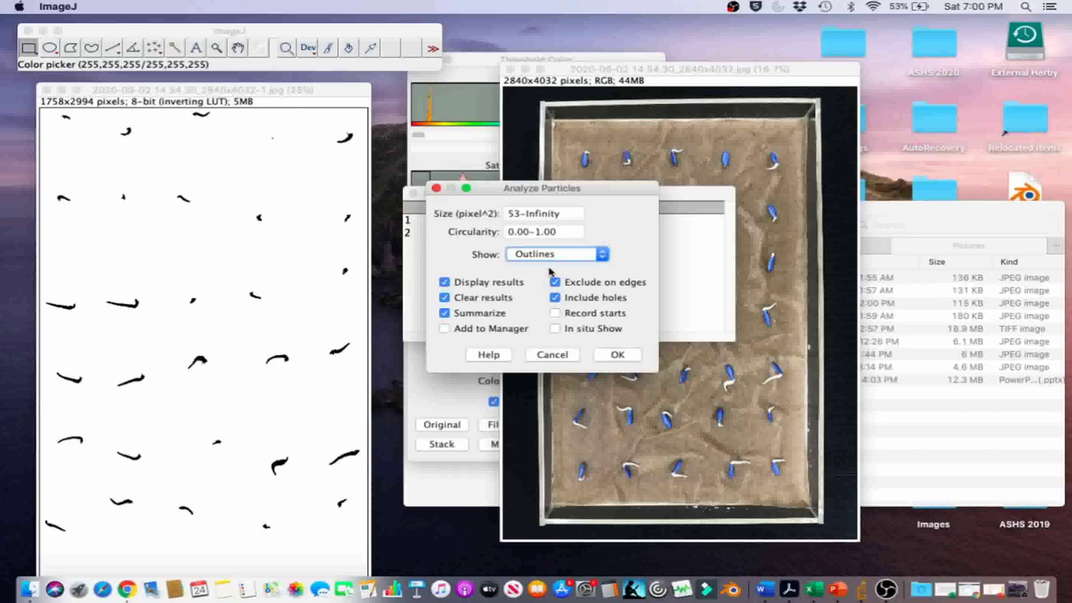
pyautogui.click(614, 357)
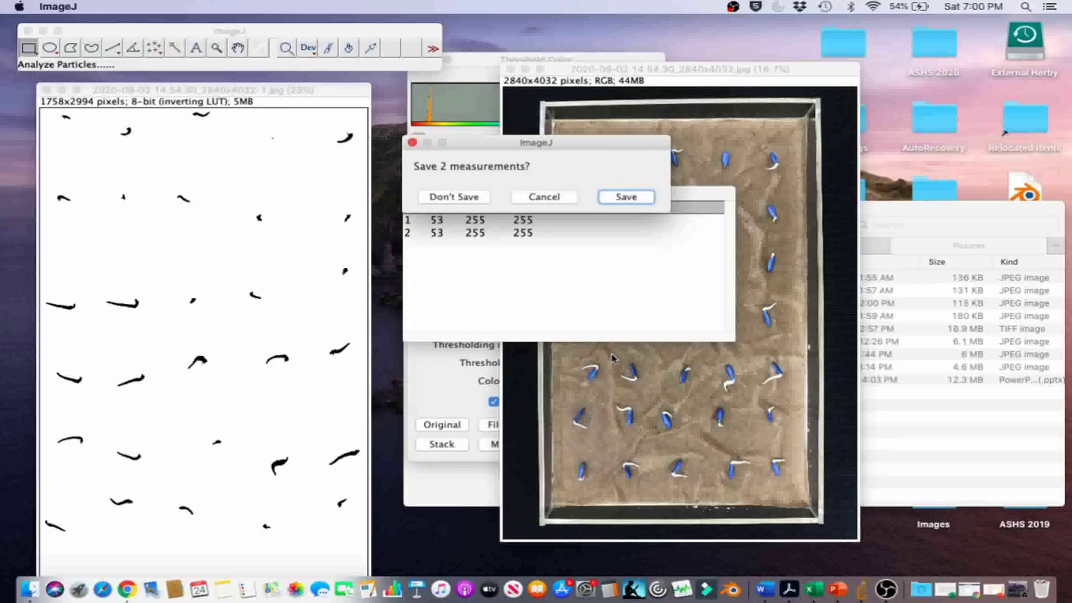
# Discard the 2 measurements and bring the Summary reporting 35 particles into view.
pyautogui.click(455, 201)
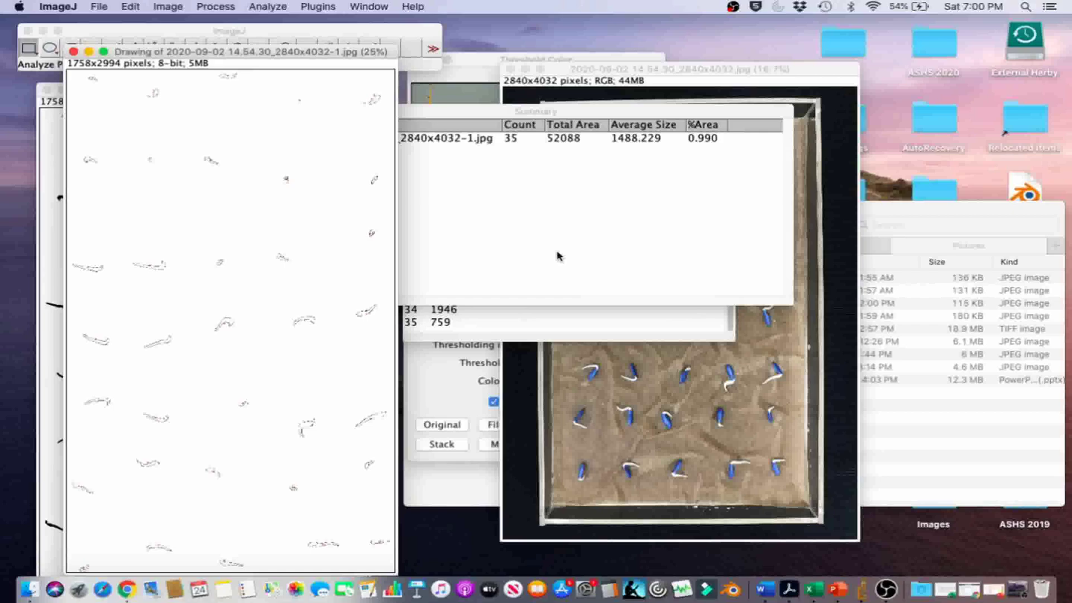
pyautogui.moveTo(496, 111); pyautogui.dragTo(517, 122)
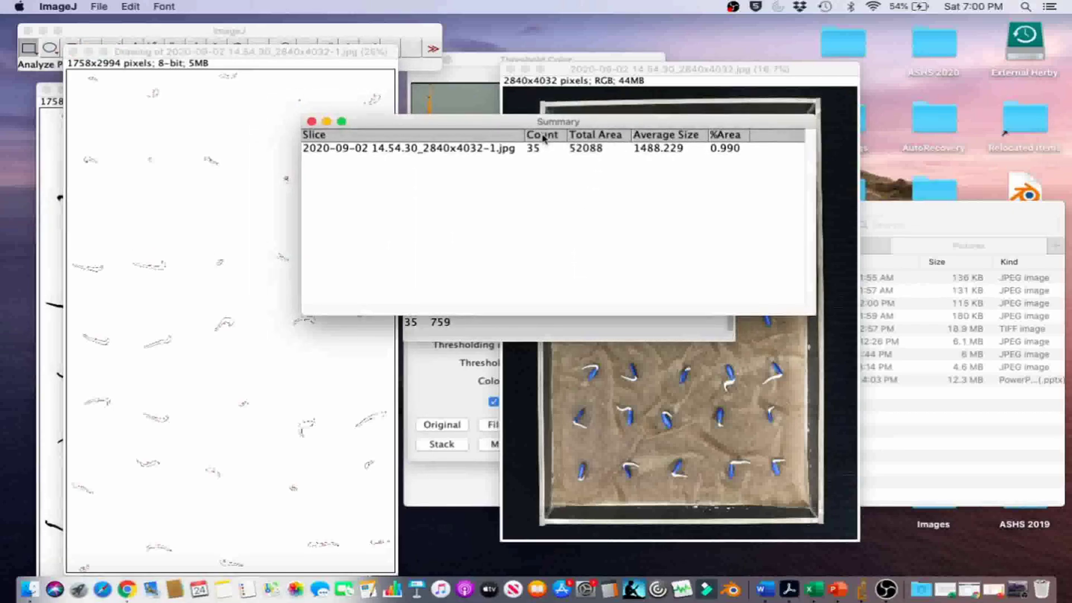